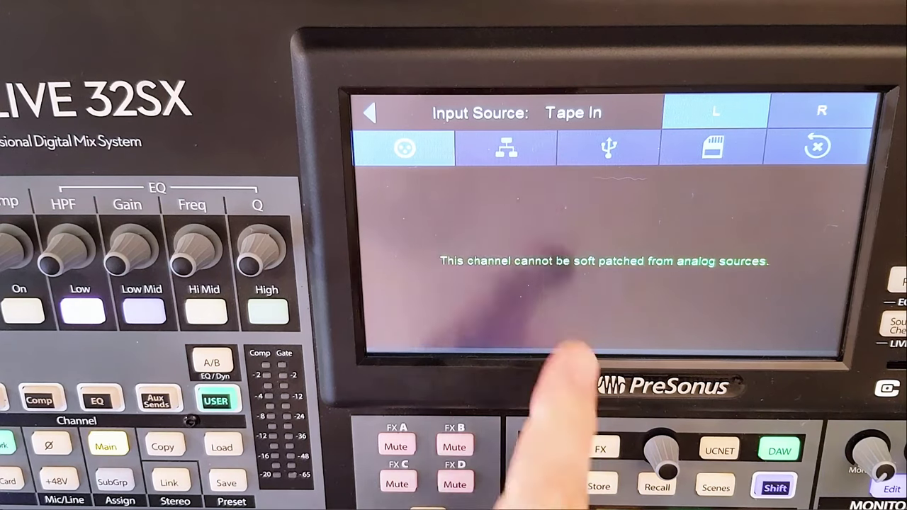
- On Tape In's Input Source screen, choose USB 37 as left and USB 38 as right
left_click(608, 147)
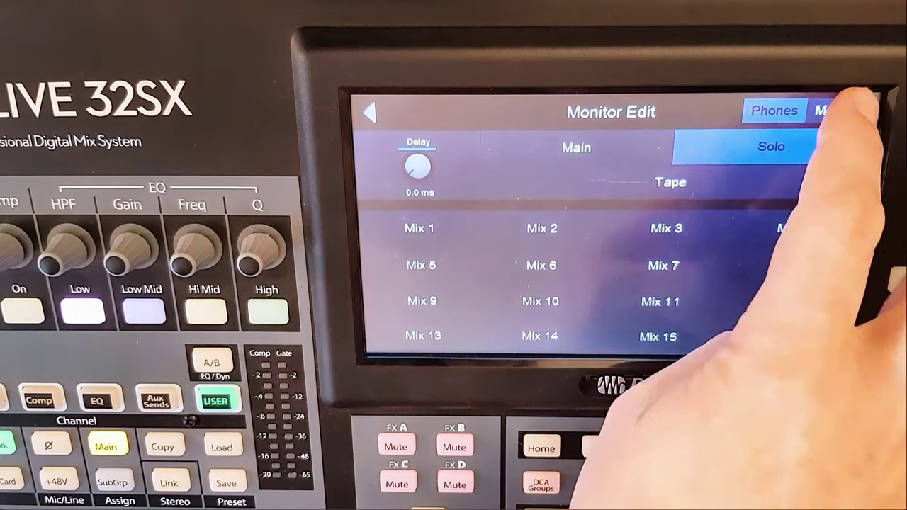
- In Monitor Edit, switch both the Monitor and Phones sources from Solo to Main
left_click(843, 110)
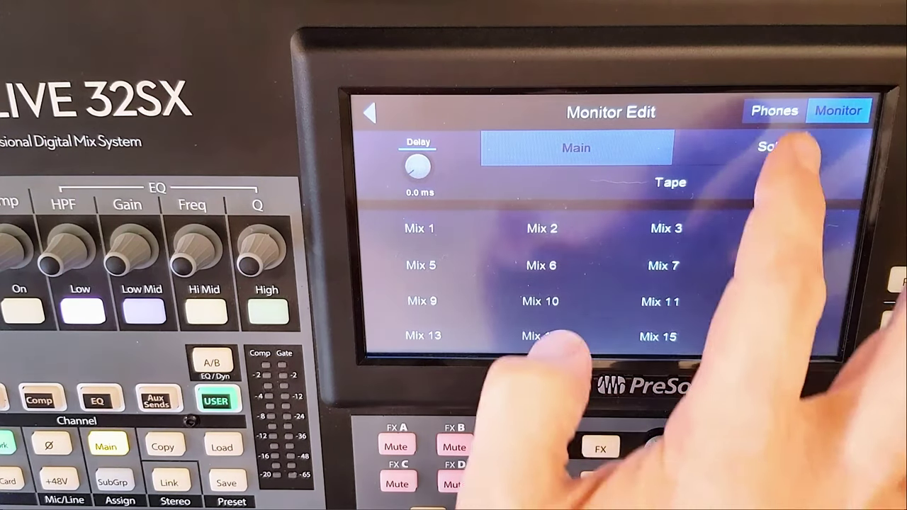
left_click(775, 110)
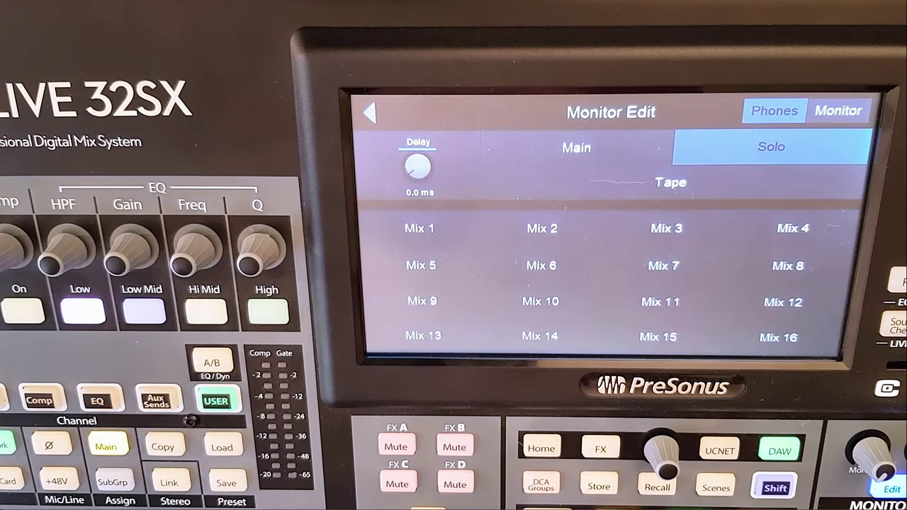
left_click(577, 152)
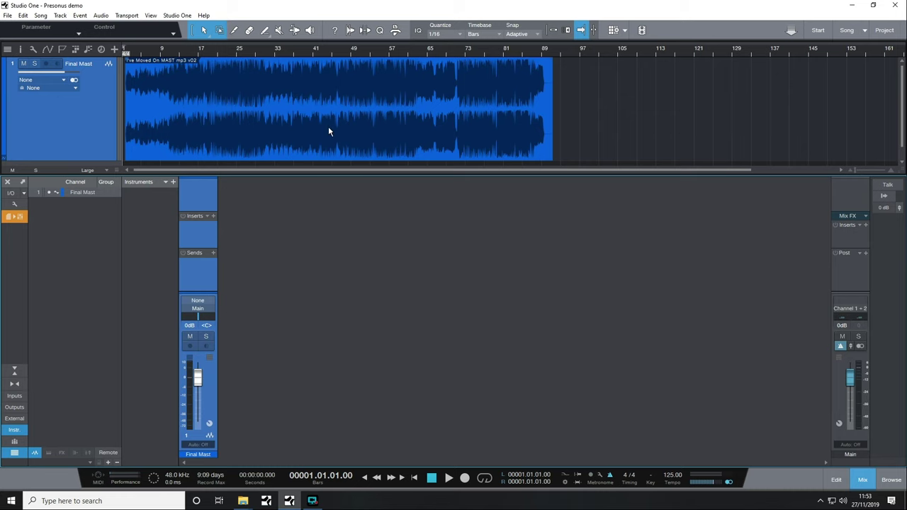
- Open Studio One's Options at Audio Setup, showing StudioLive Series III at 128 samples and 48.0 kHz
left_click(176, 15)
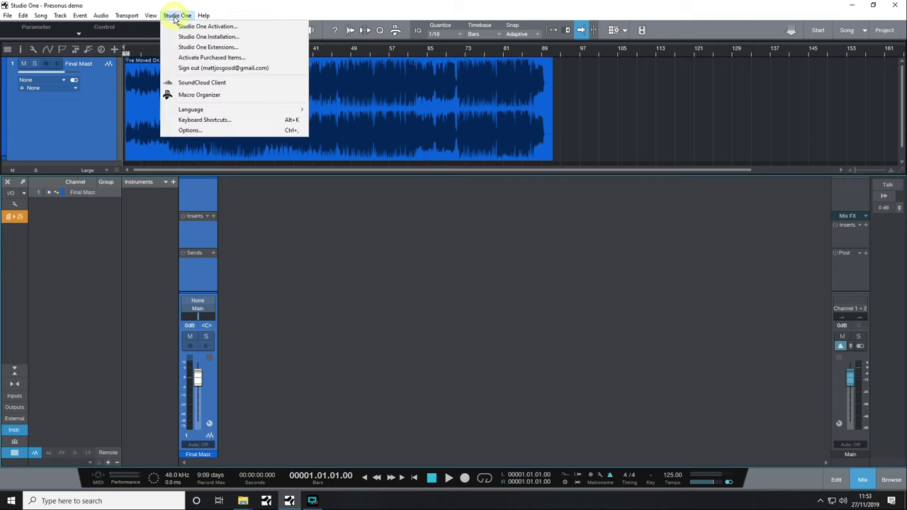
left_click(221, 133)
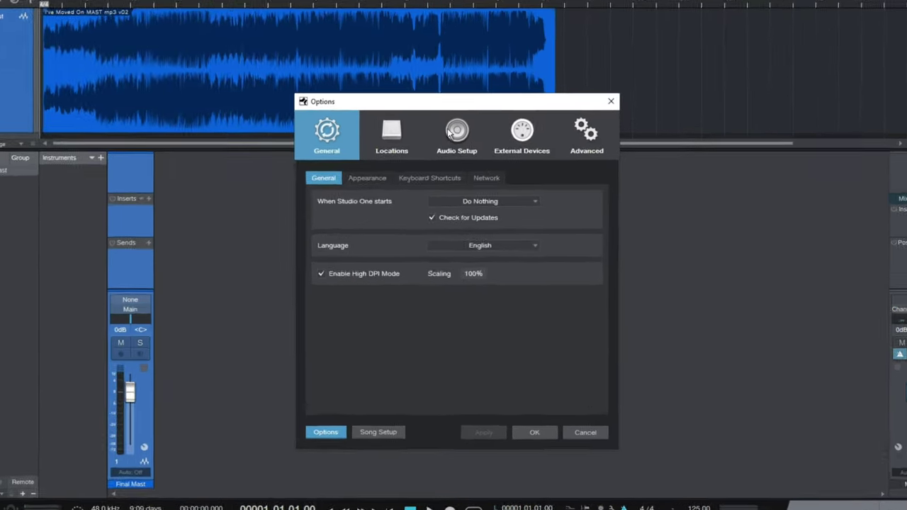
left_click(466, 160)
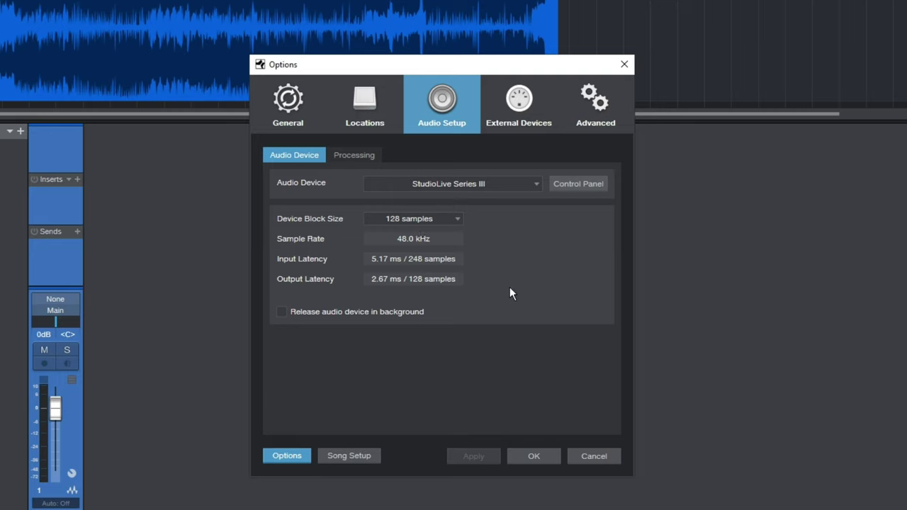
- In Song Setup's Outputs matrix, assign Main to channels 37 (L) and 38 (R), then apply
left_click(358, 456)
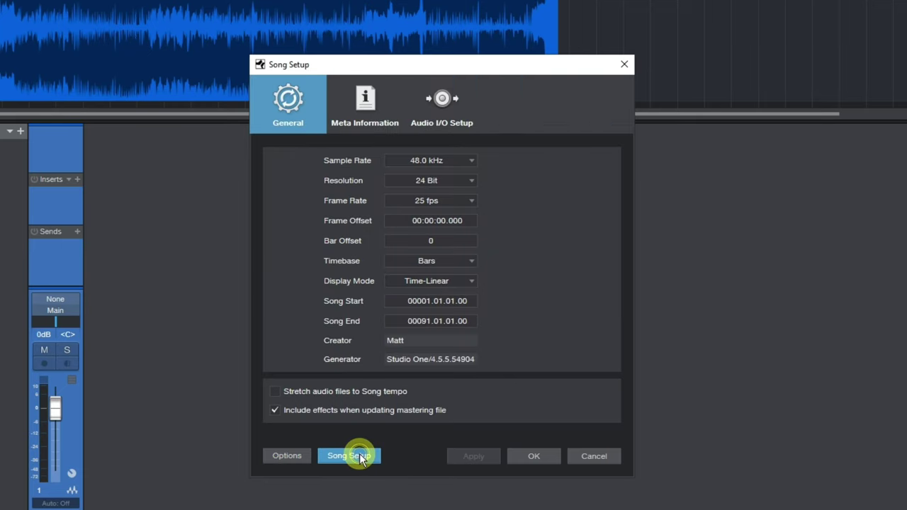
left_click(444, 102)
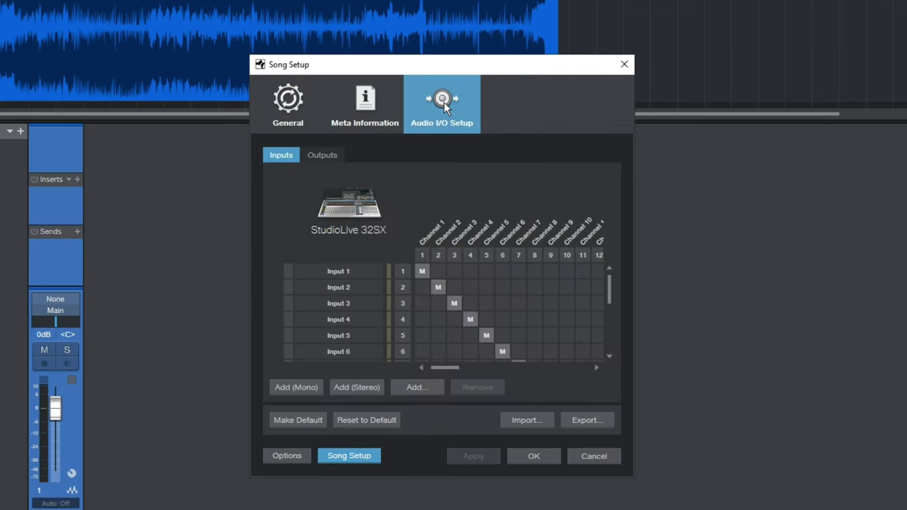
left_click(320, 155)
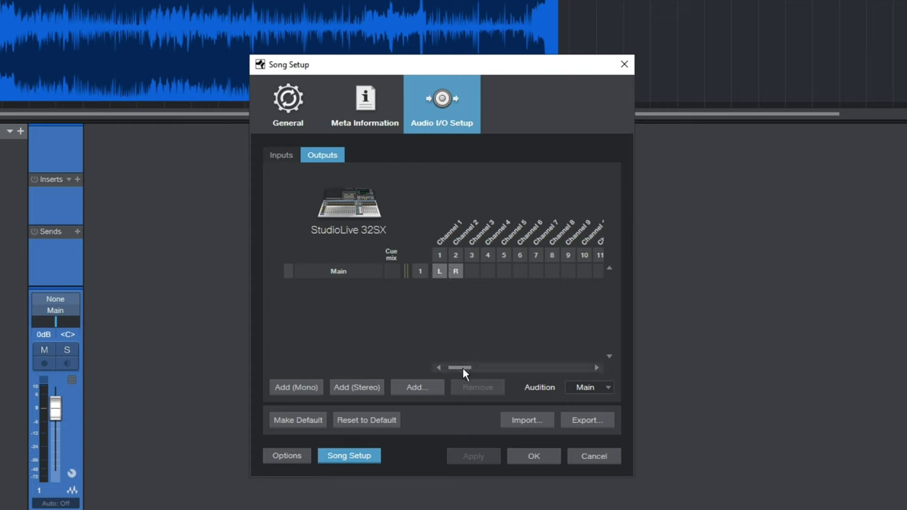
left_click_drag(463, 368, 528, 357)
left_click(521, 270)
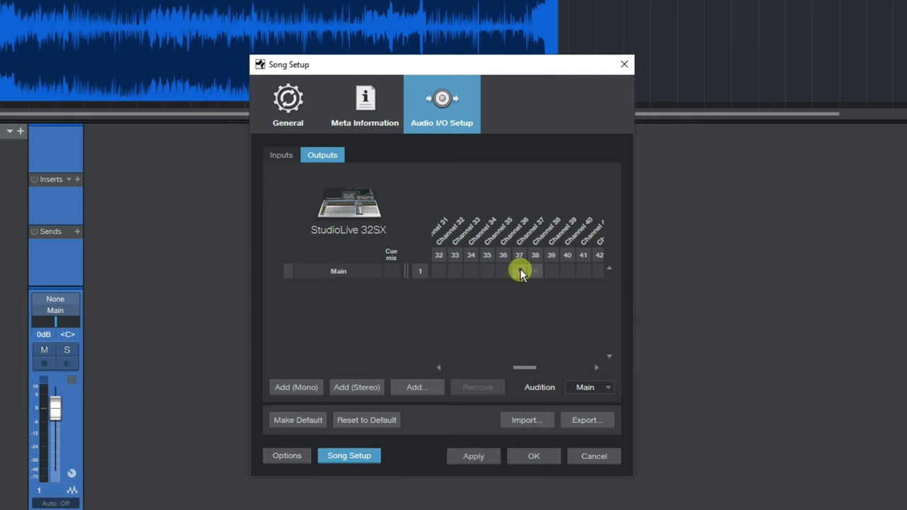
left_click(476, 459)
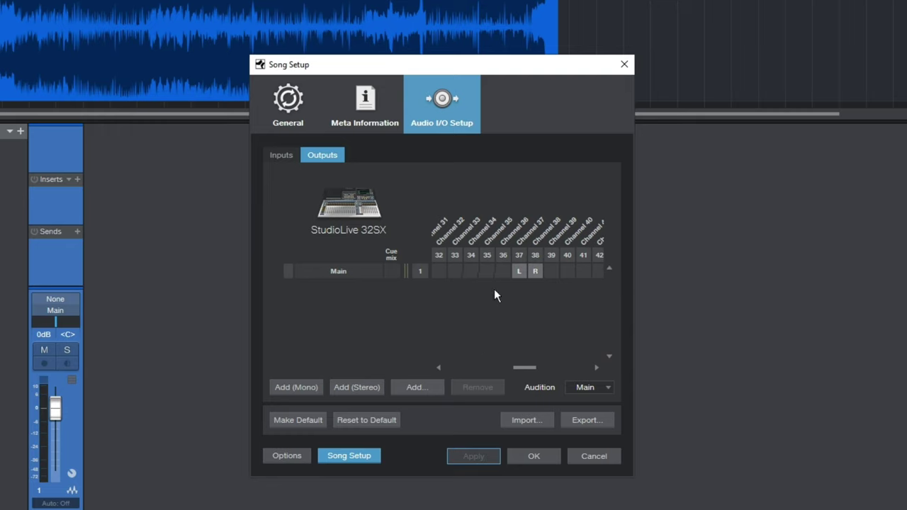
- Add a new mono output bus and rename it from Sub 1 to Click
left_click(296, 387)
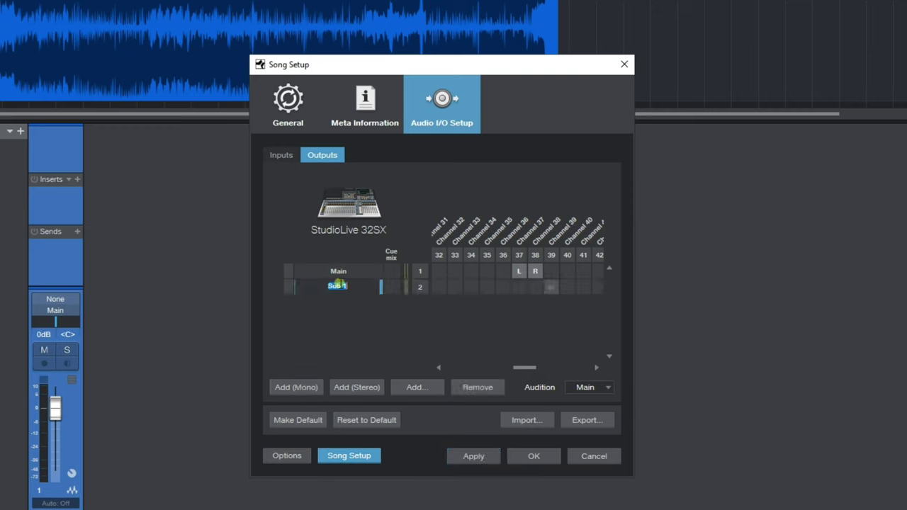
double_click(341, 286)
type("Click")
key("Return")
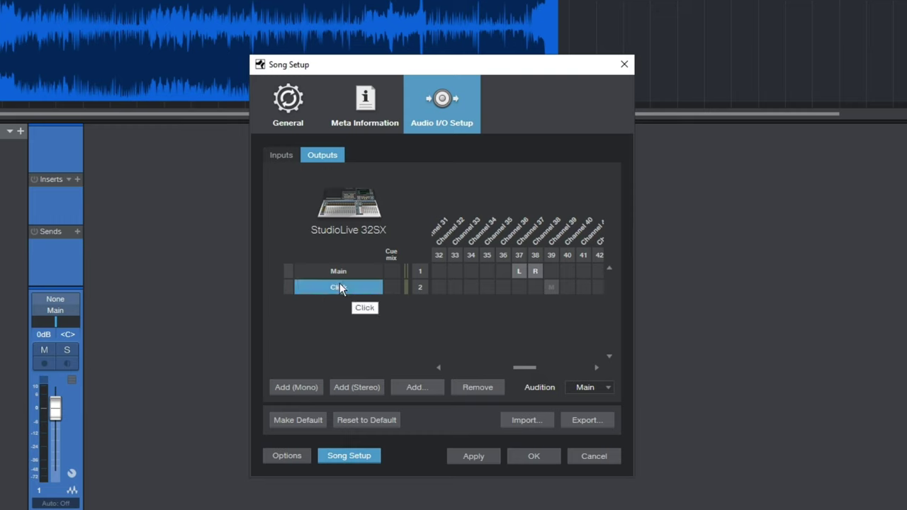
- Route the Click output to channel 24, apply it, and choose Make Default
left_click(527, 367)
left_click_drag(527, 368, 509, 367)
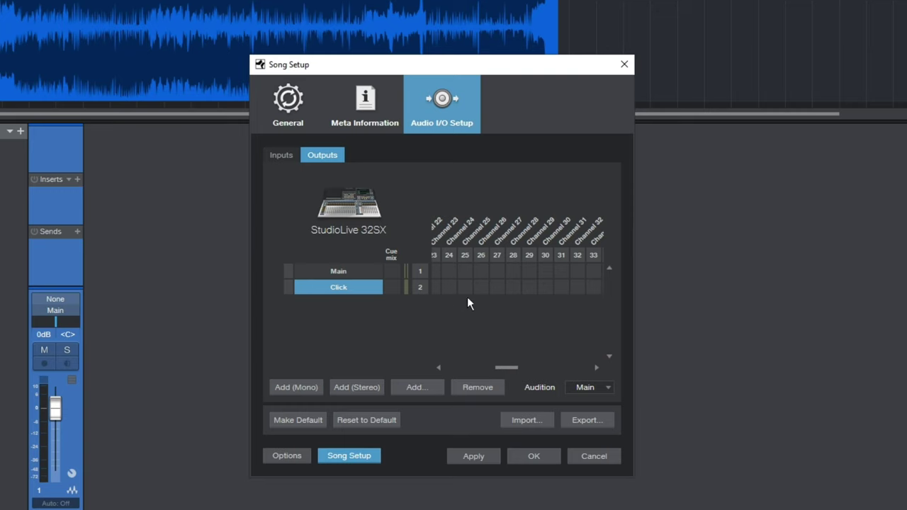
left_click(449, 287)
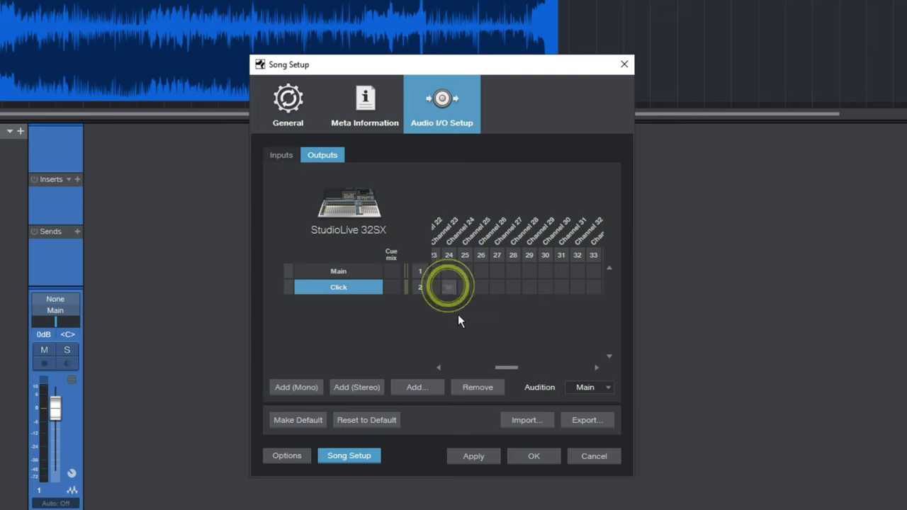
left_click(473, 457)
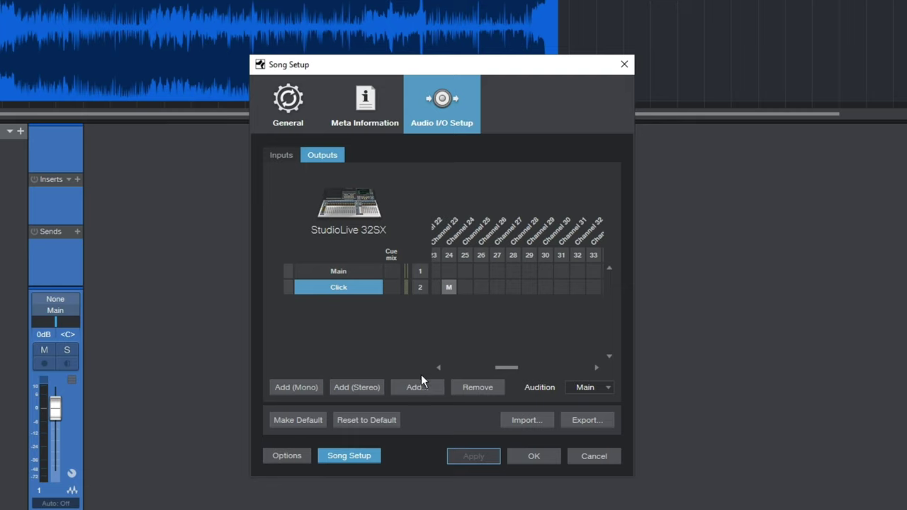
left_click(298, 420)
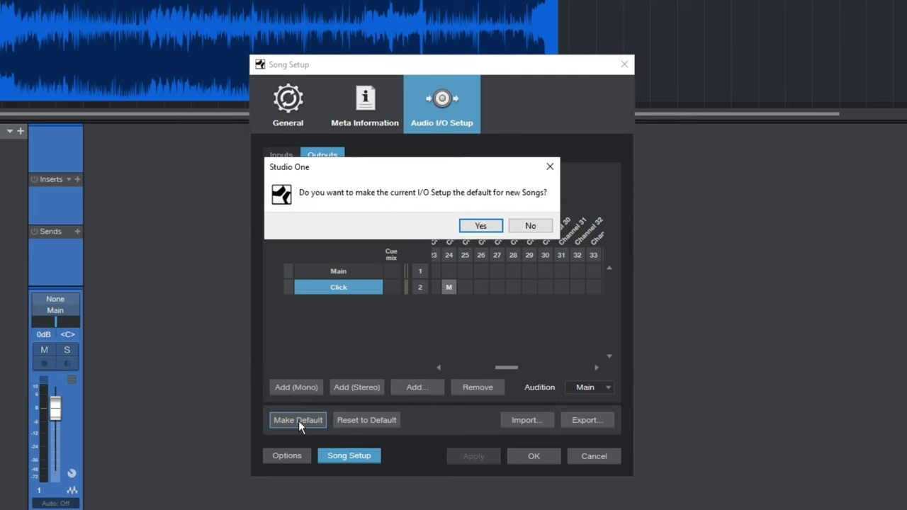
- Confirm Yes to the default I/O setup prompt and close Song Setup with OK
left_click(481, 226)
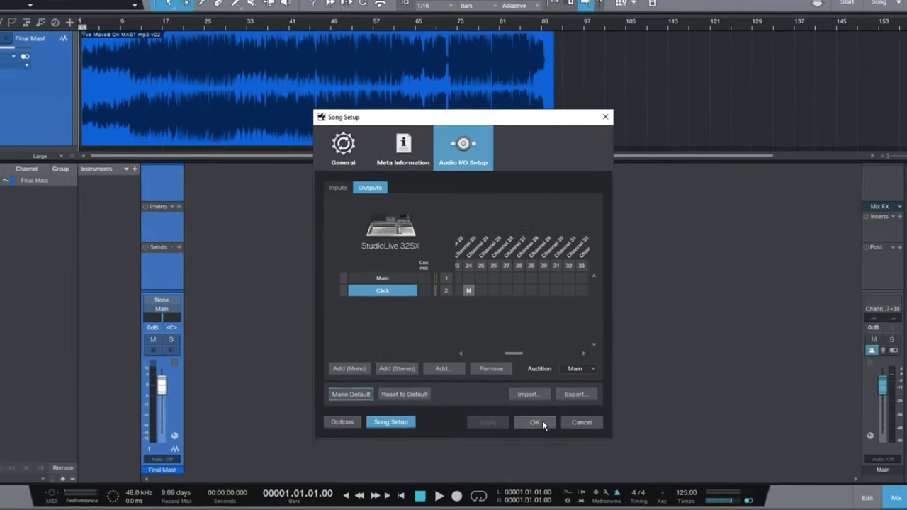
left_click(544, 426)
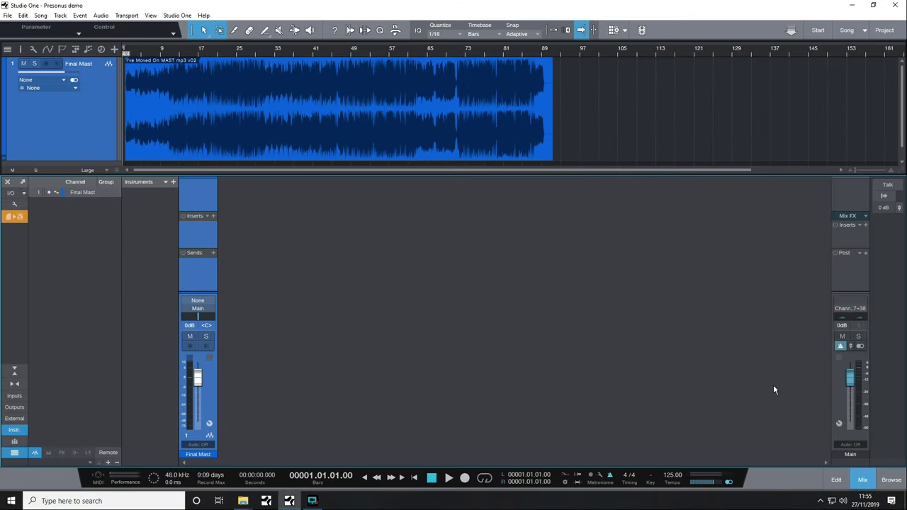
- Keep Main on Channel 37 + 38 and move the metronome click from Main to the Click output
left_click(860, 309)
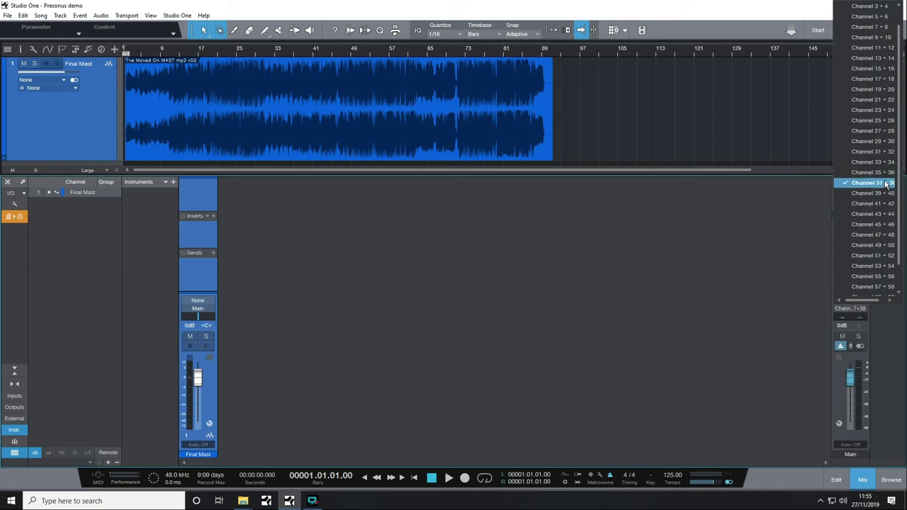
left_click(781, 251)
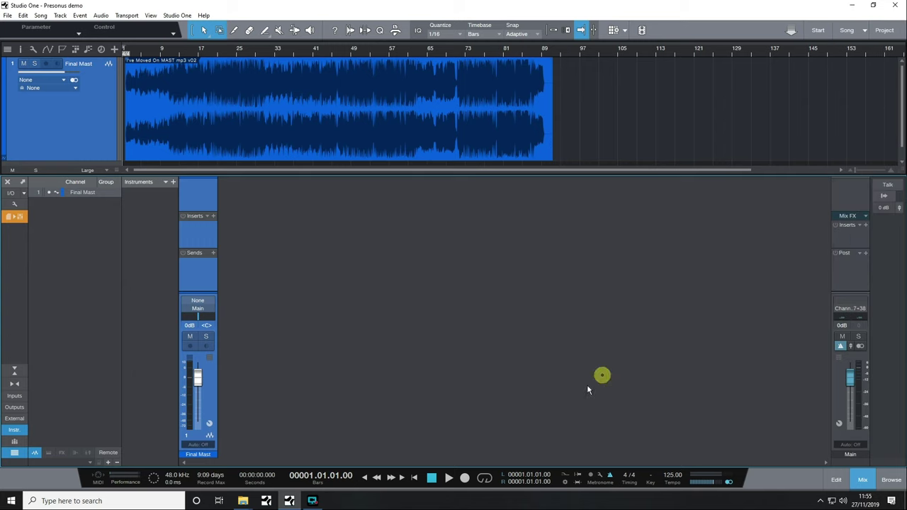
left_click(15, 408)
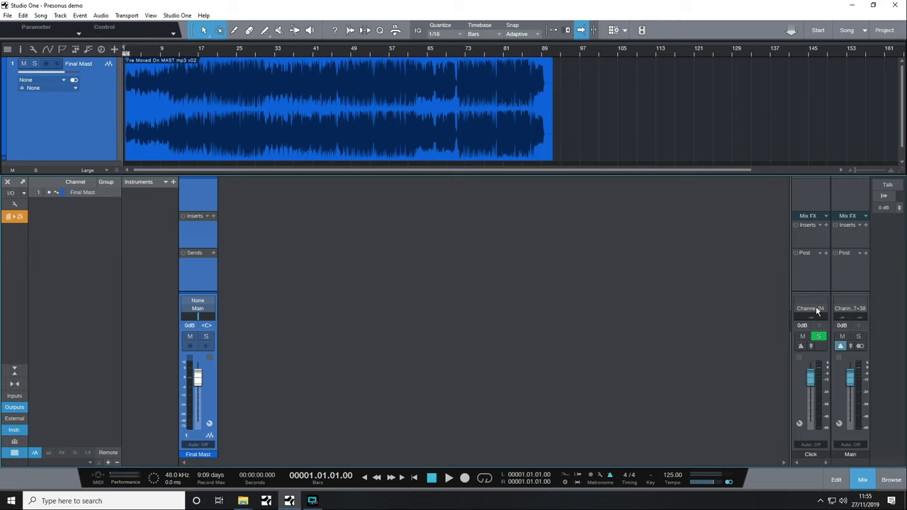
left_click(841, 347)
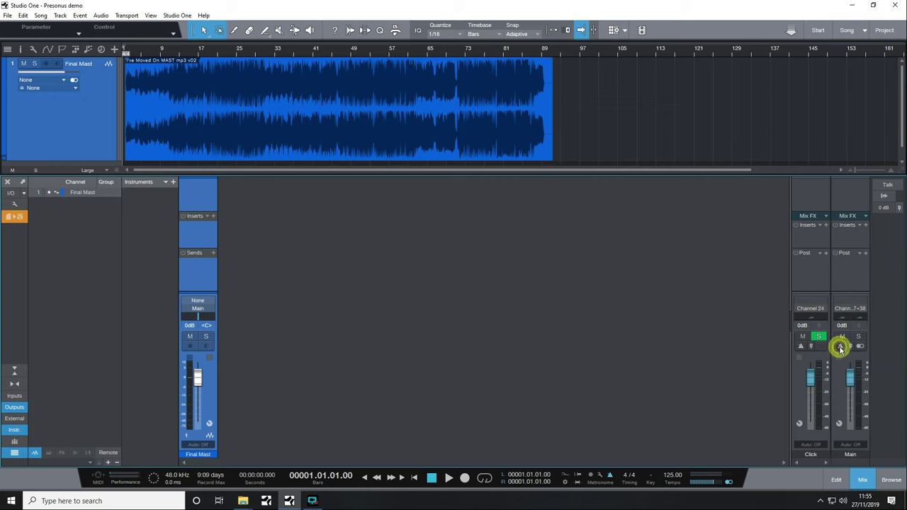
left_click(801, 347)
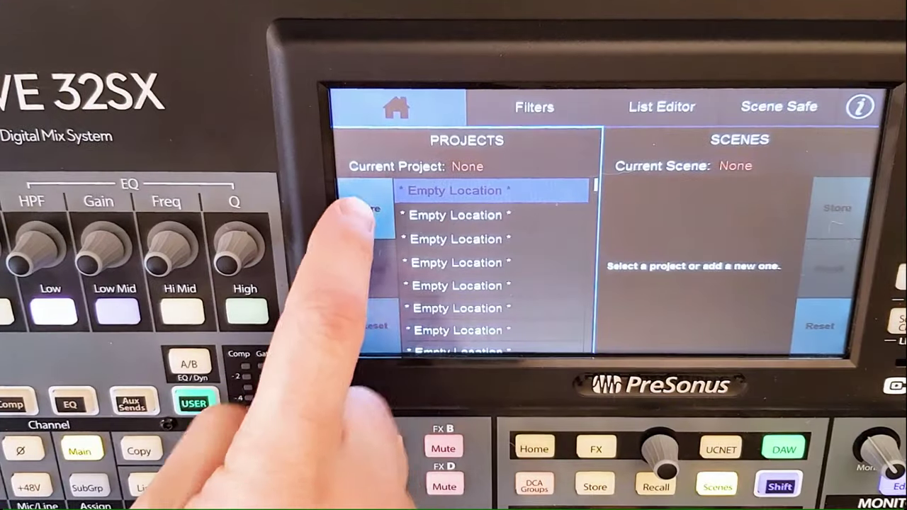
- Store a new desk project, replacing the name New Project 1 with Default
left_click(366, 208)
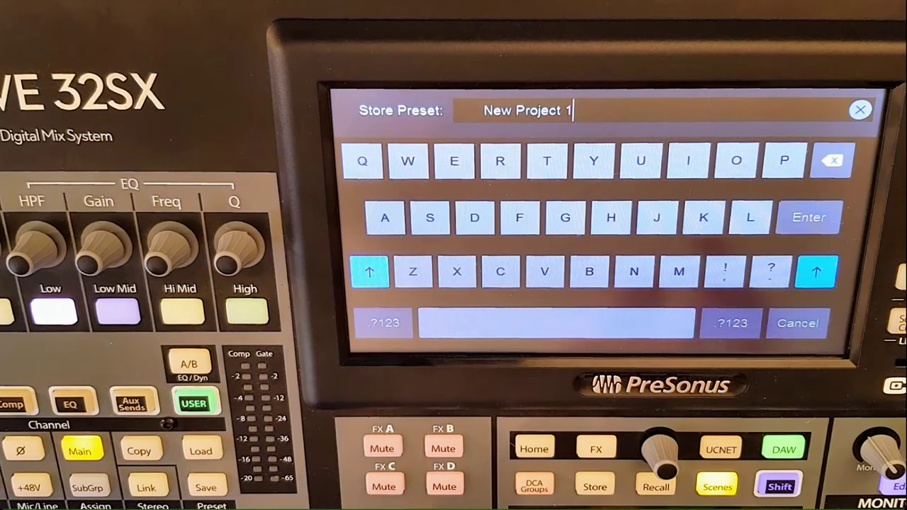
left_click(861, 110)
type("D")
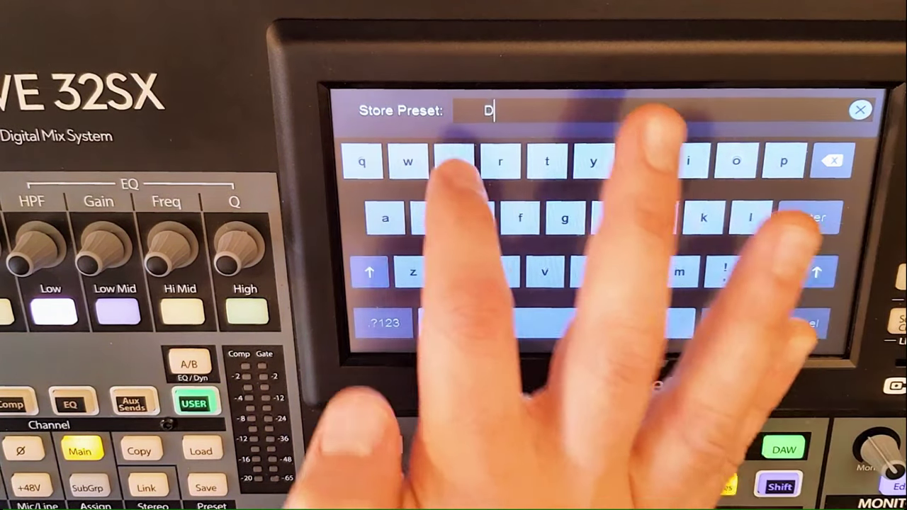
type("efault")
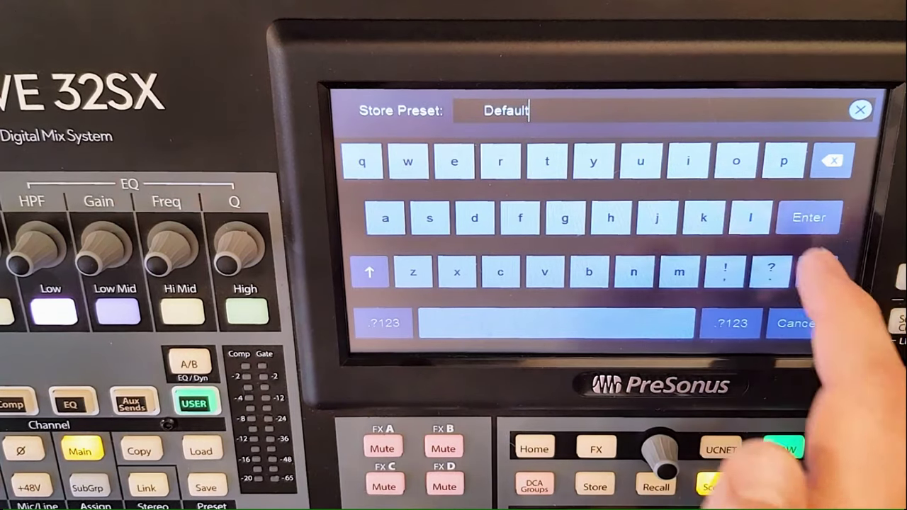
left_click(809, 217)
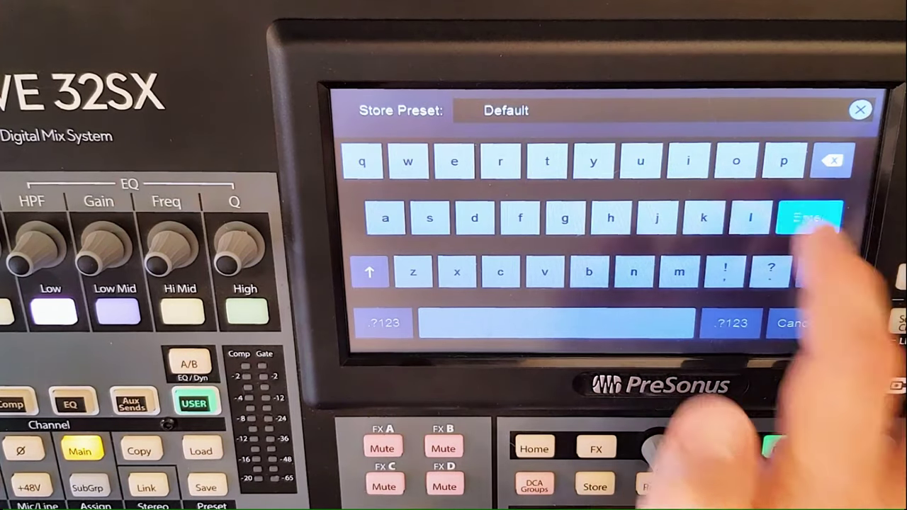